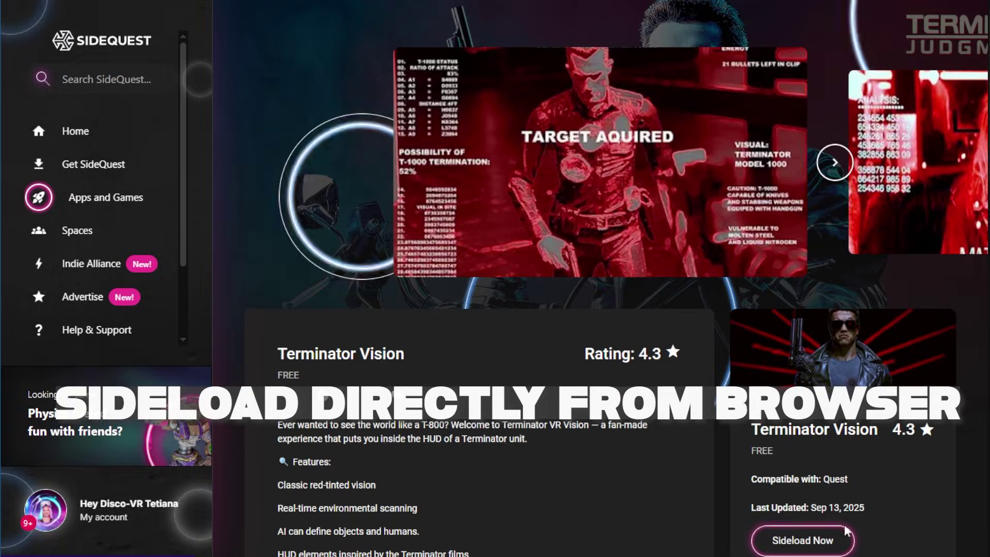
Sideload Terminator Vision and Magic Hunters, then begin sideloading Paintball Arena VR from New drops
click(815, 538)
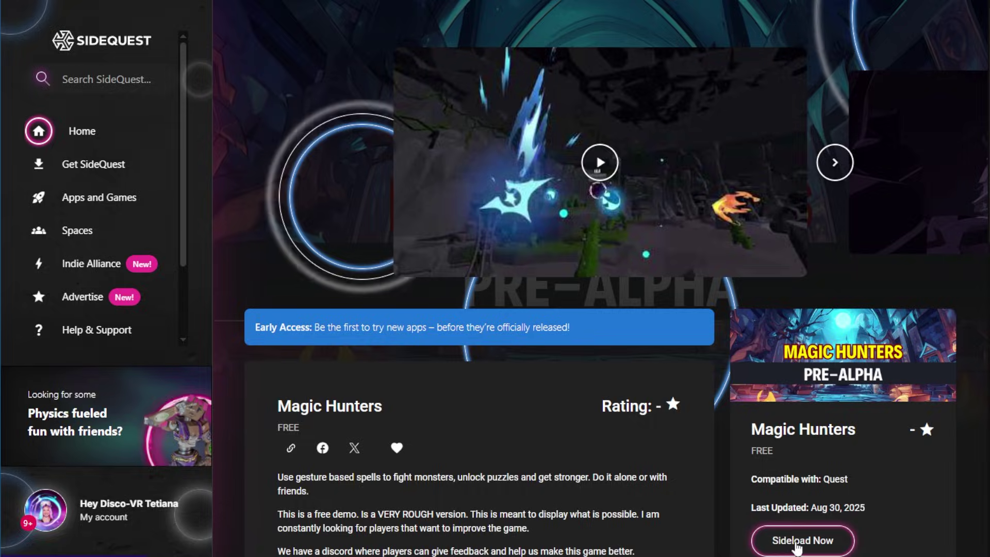
click(796, 544)
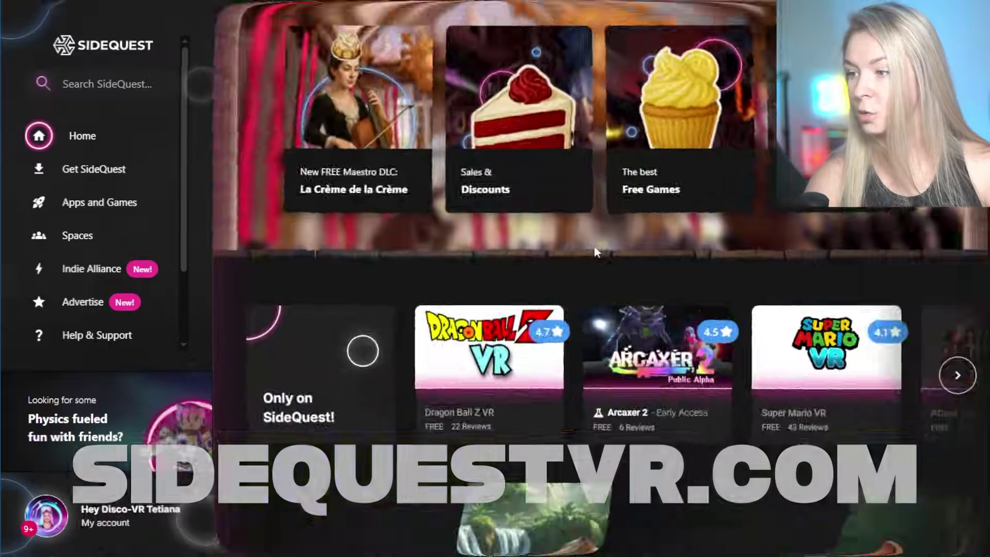
scroll(596, 253, down, 5)
scroll(596, 252, down, 5)
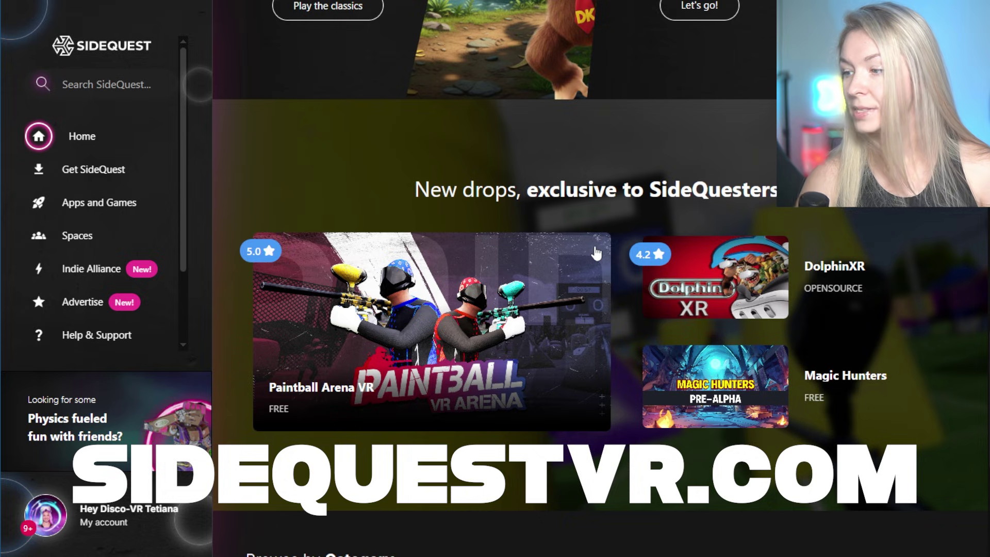
click(473, 352)
scroll(946, 243, down, 2)
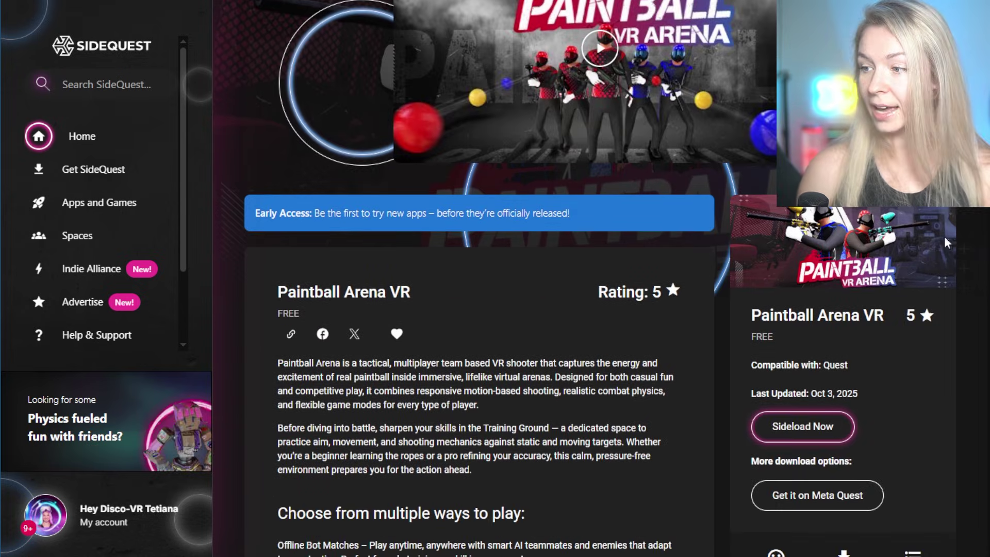
click(830, 427)
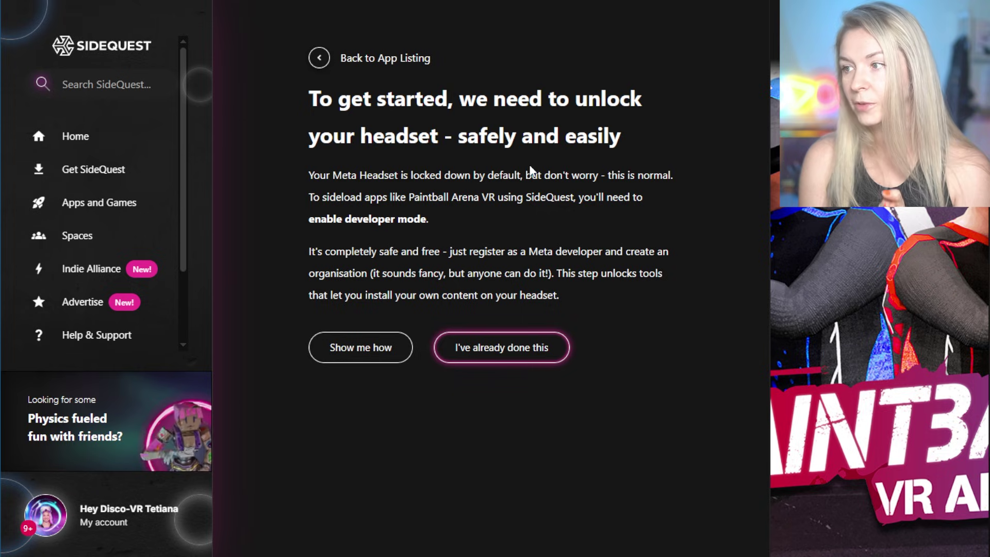
Review the developer-mode steps and tutorial video, then go to Meta's Developer Mode guide
click(361, 347)
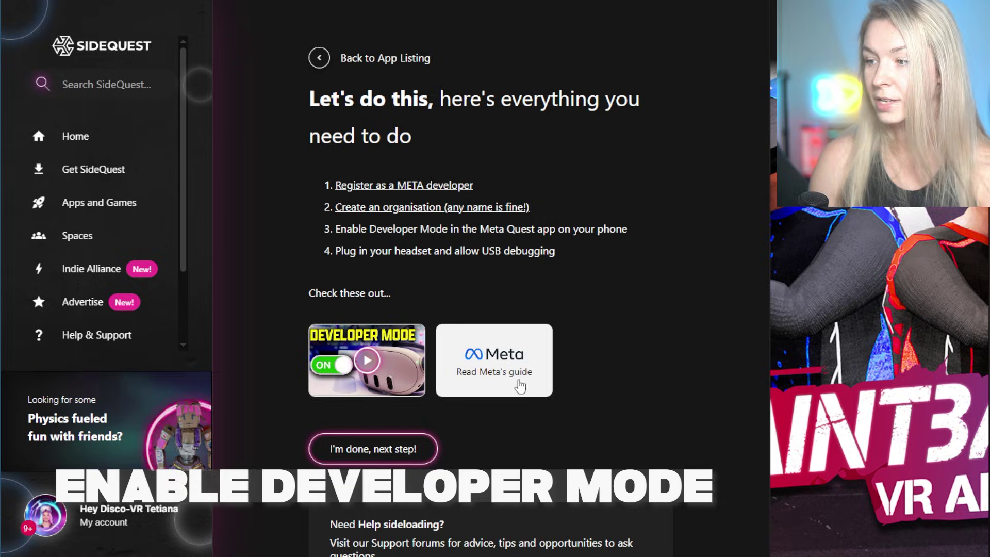
click(353, 375)
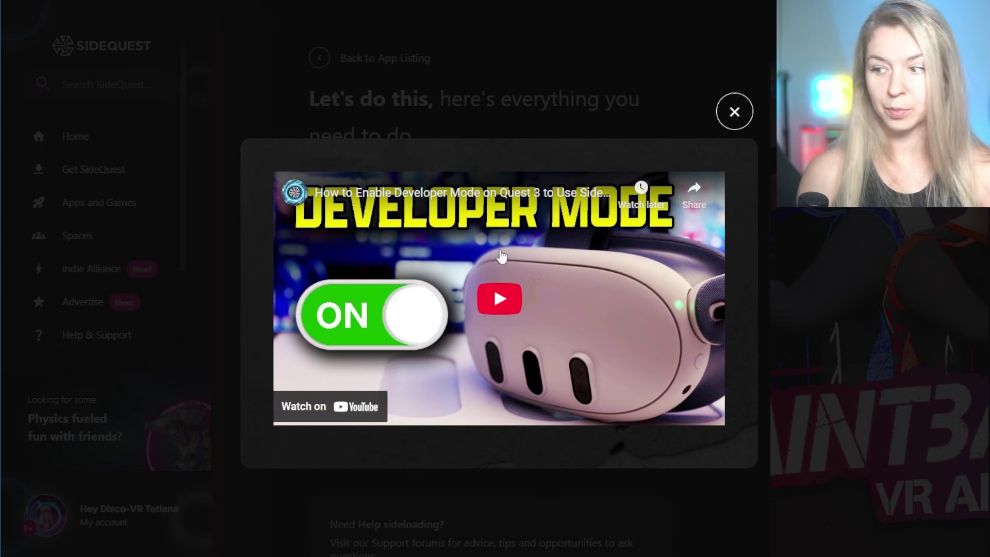
click(735, 116)
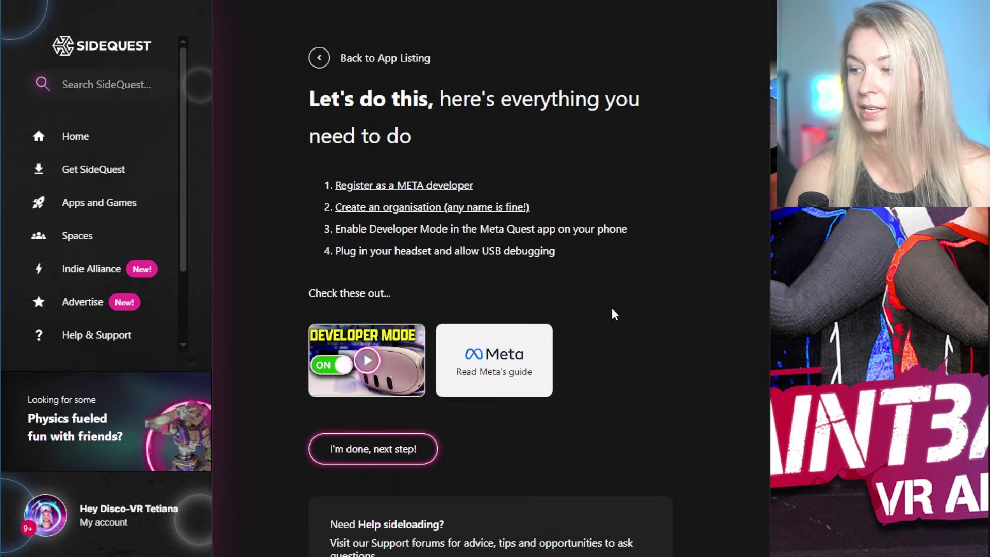
click(499, 380)
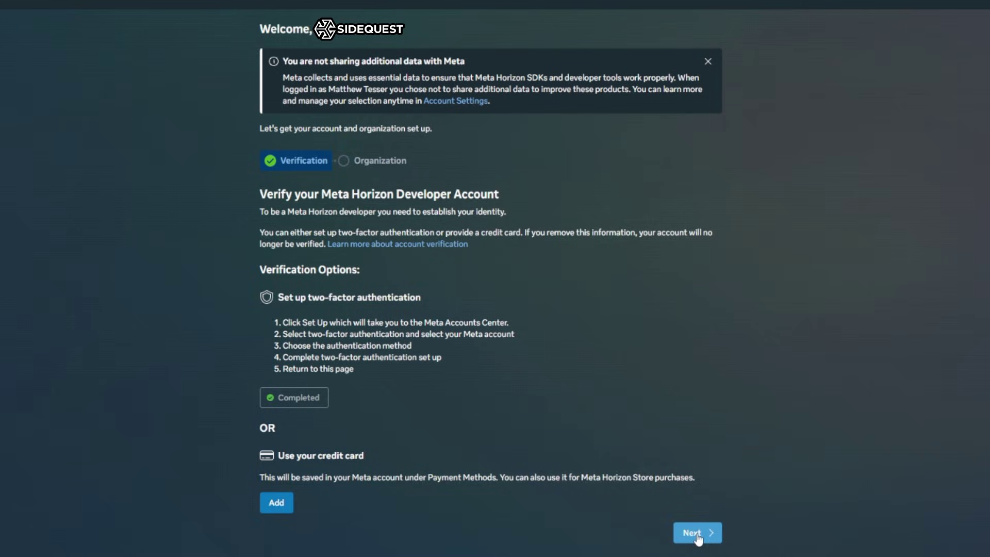
Continue past verification and choose an authentication app for two-factor setup
click(698, 534)
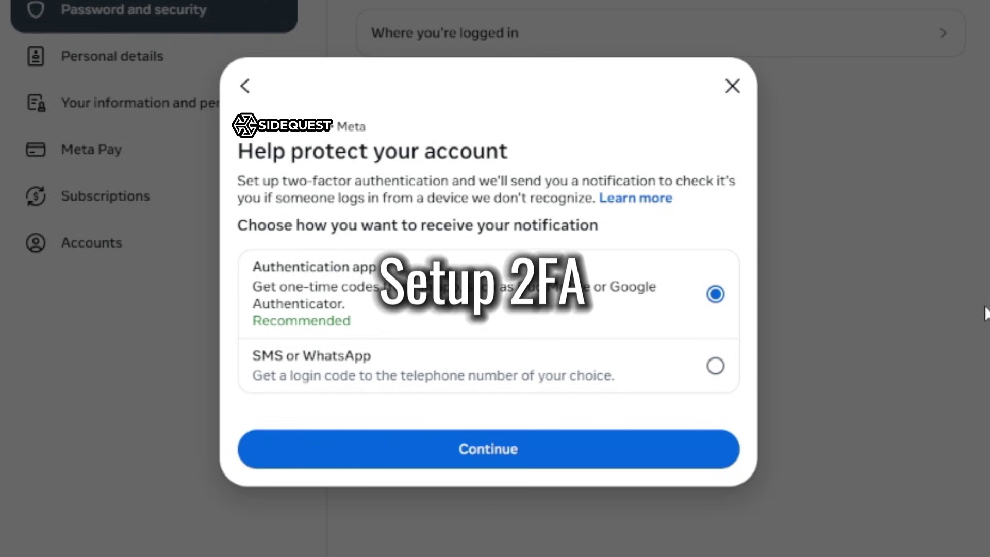
click(602, 467)
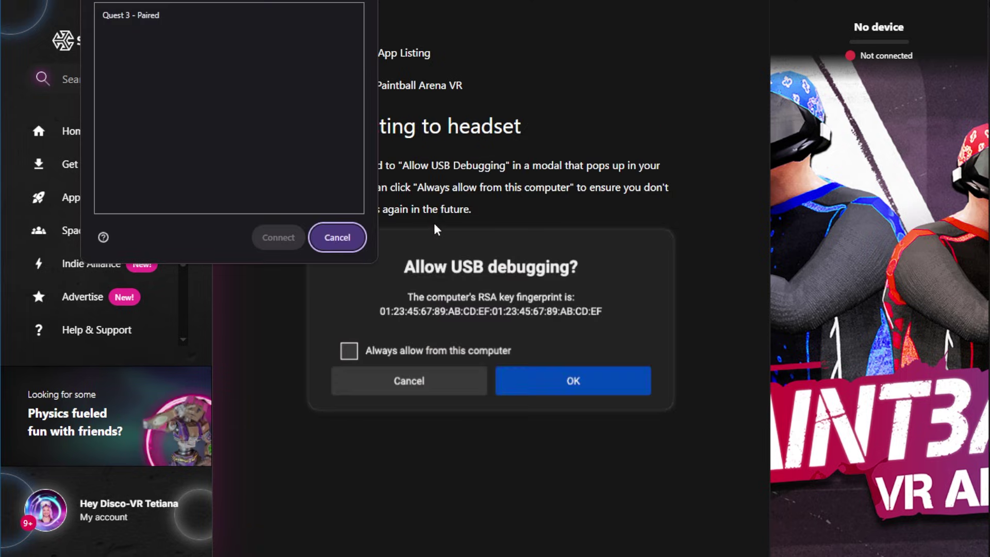
Select the paired Quest 3 headset in the device picker and connect it
click(129, 21)
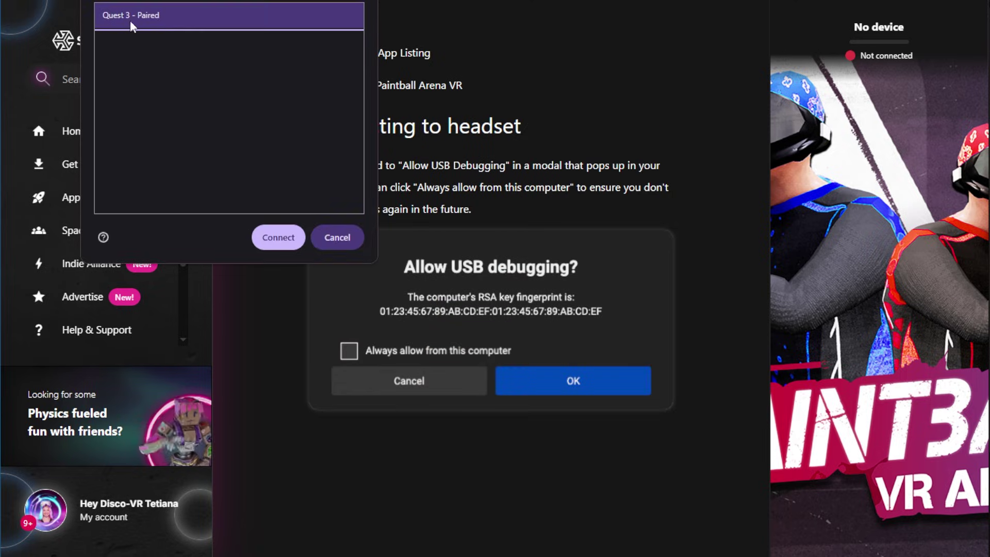
click(277, 237)
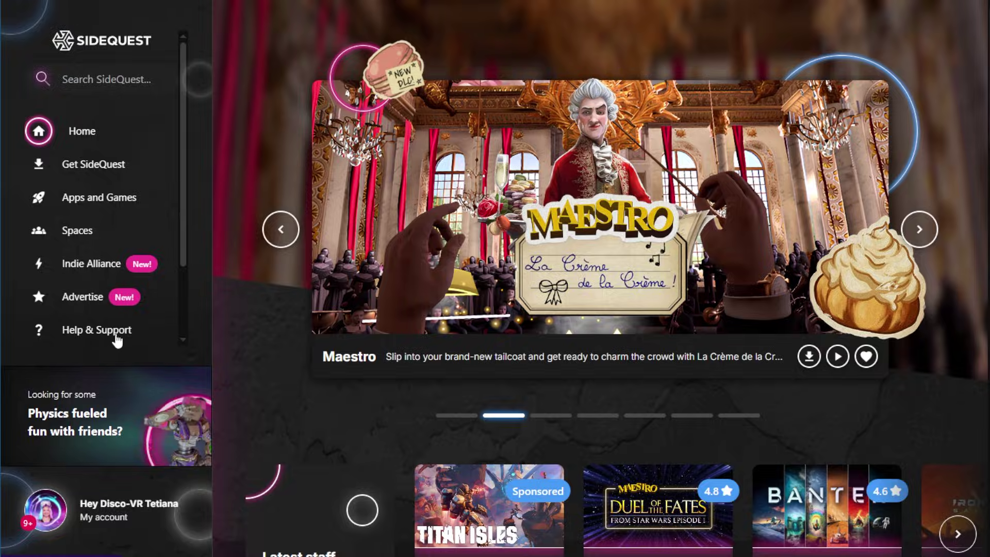
Let Paintball Arena VR finish installing and highlight the Unknown Sources instruction
click(86, 336)
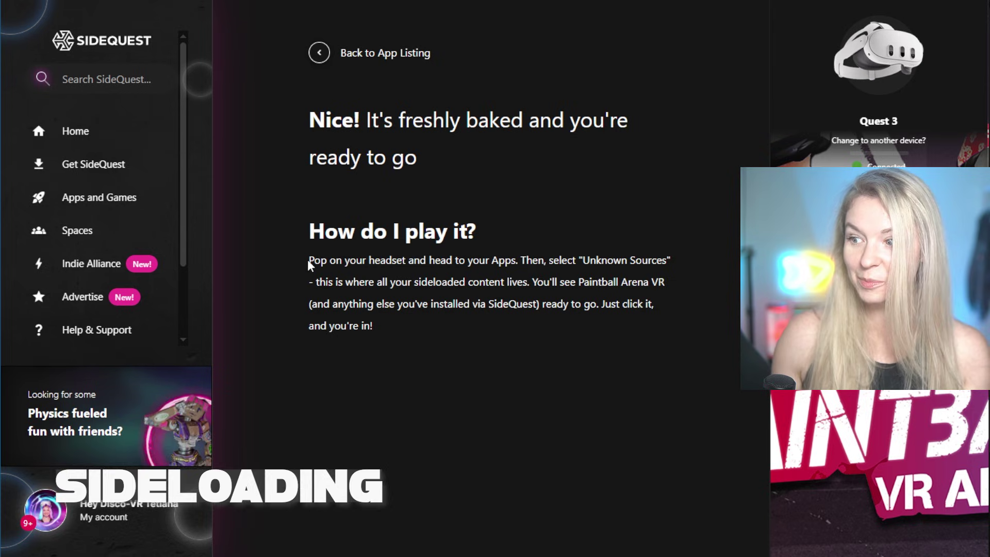
drag(309, 261, 679, 273)
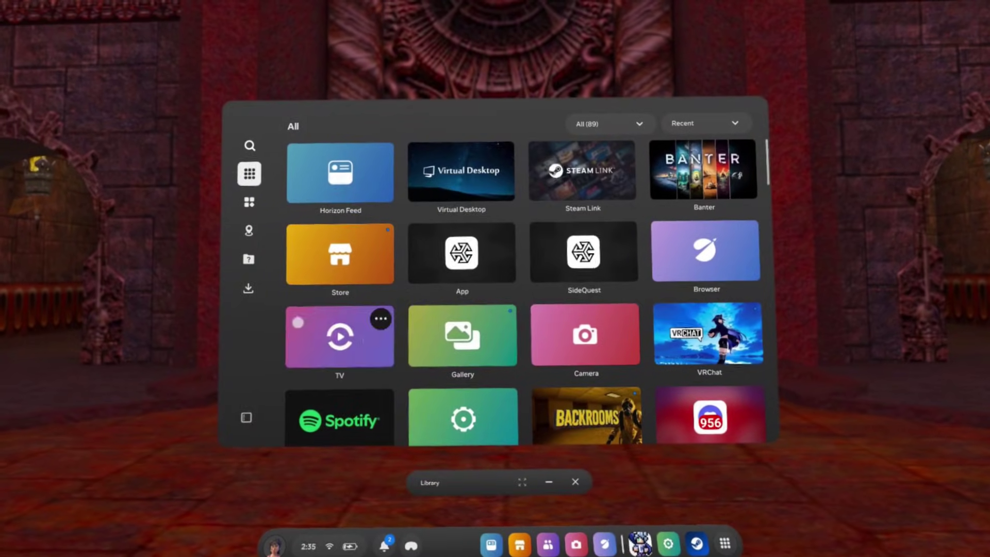
Expand the Library sidebar and show the apps from Unknown Sources
click(246, 418)
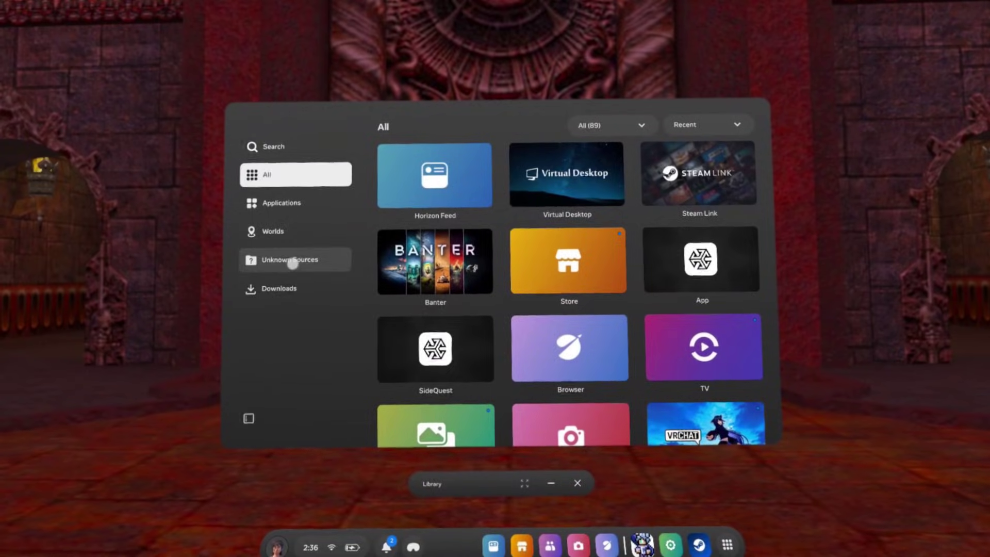
click(293, 263)
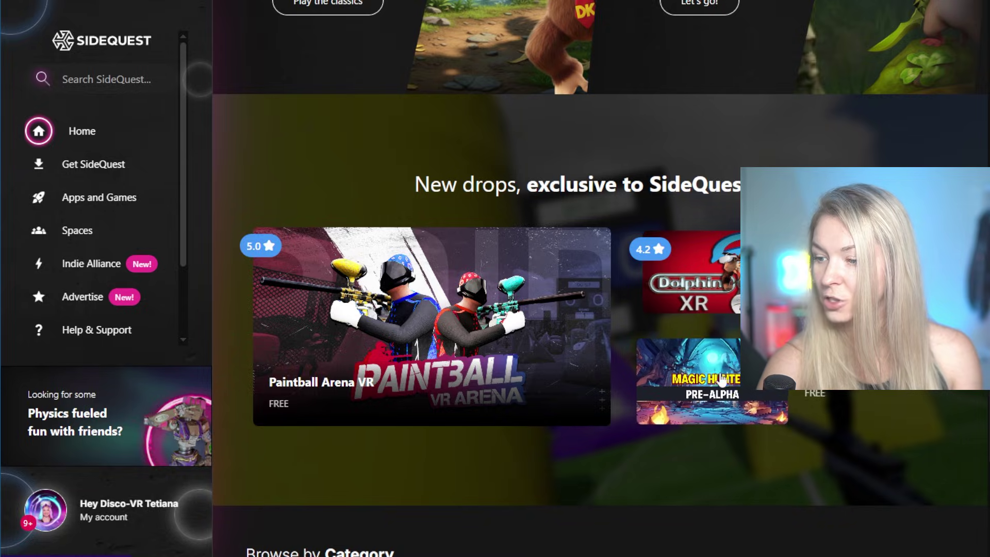
Start installing DolphinXR on the headset and highlight the start of its title
click(690, 289)
click(813, 539)
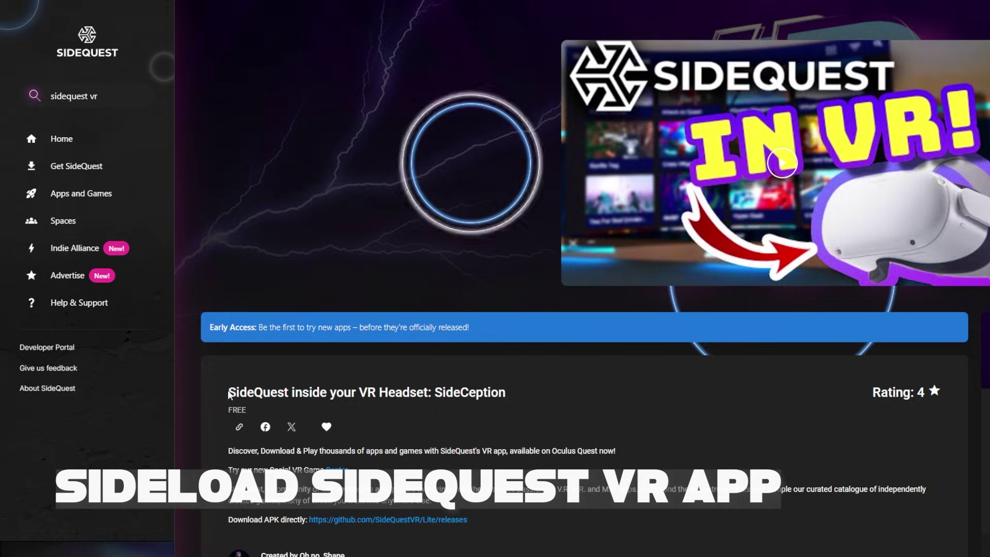
drag(227, 391, 263, 392)
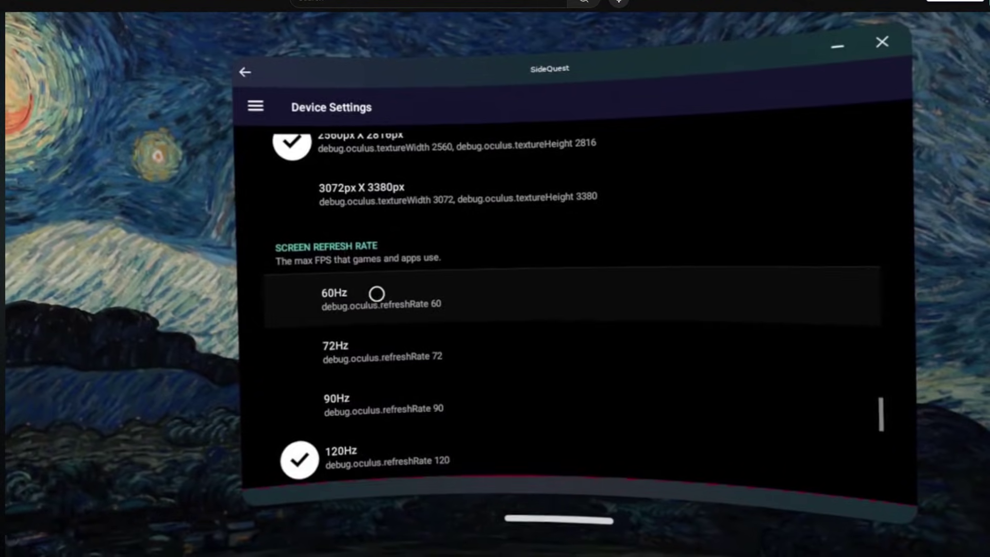
Scroll through the website's Apps and Games catalogue
scroll(374, 290, down, 3)
scroll(374, 290, down, 3)
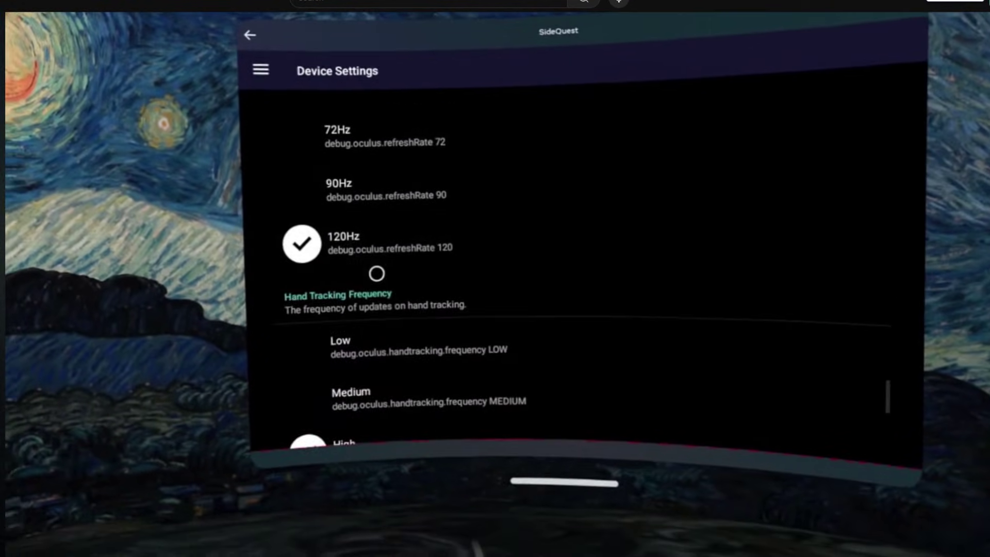
scroll(373, 274, up, 8)
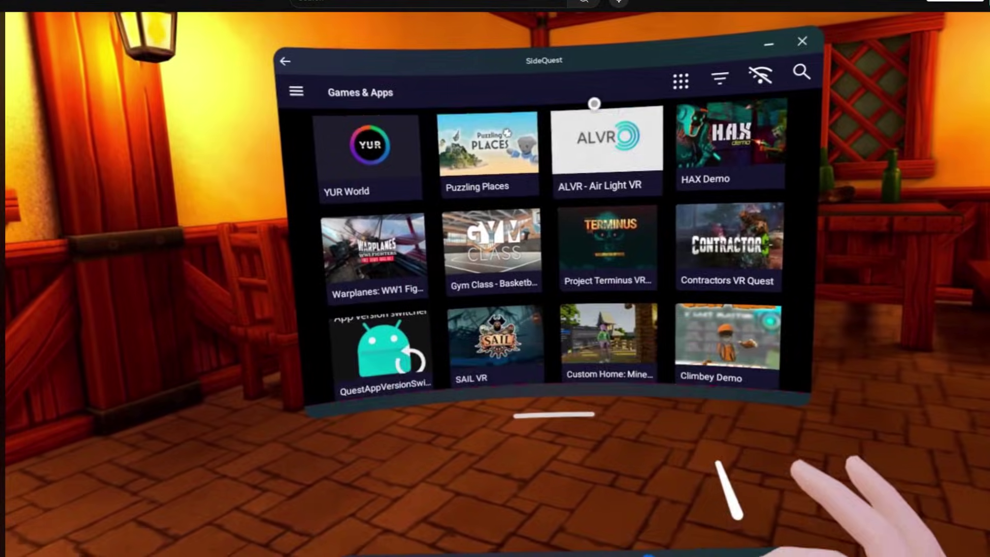
scroll(576, 234, down, 10)
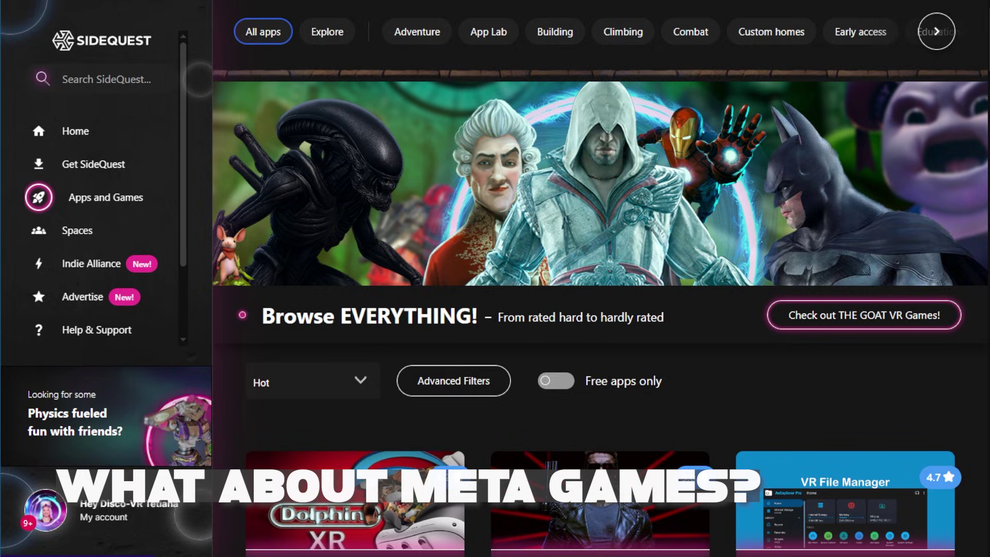
scroll(600, 309, down, 5)
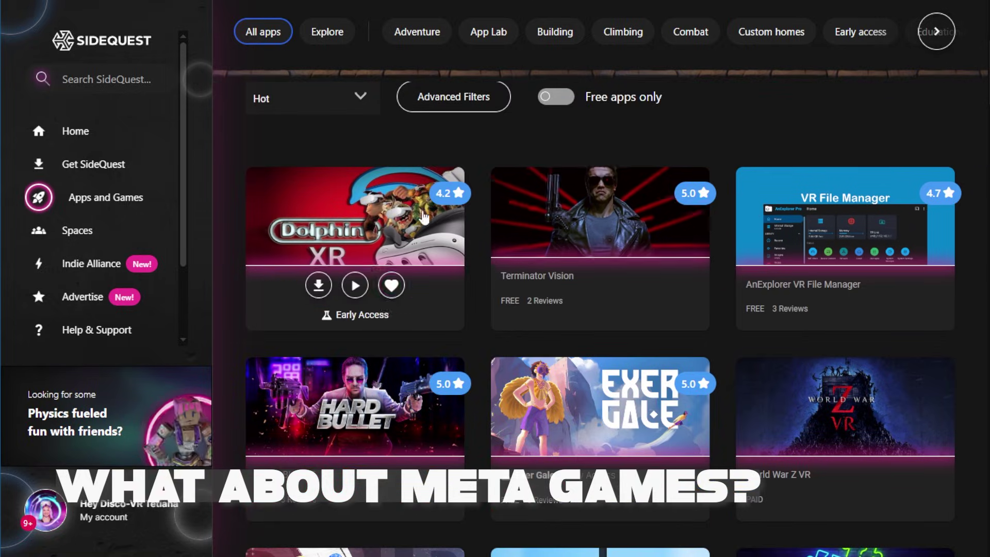
Open Exer Gale's details and follow its 'Get it on Meta Quest' link
click(599, 412)
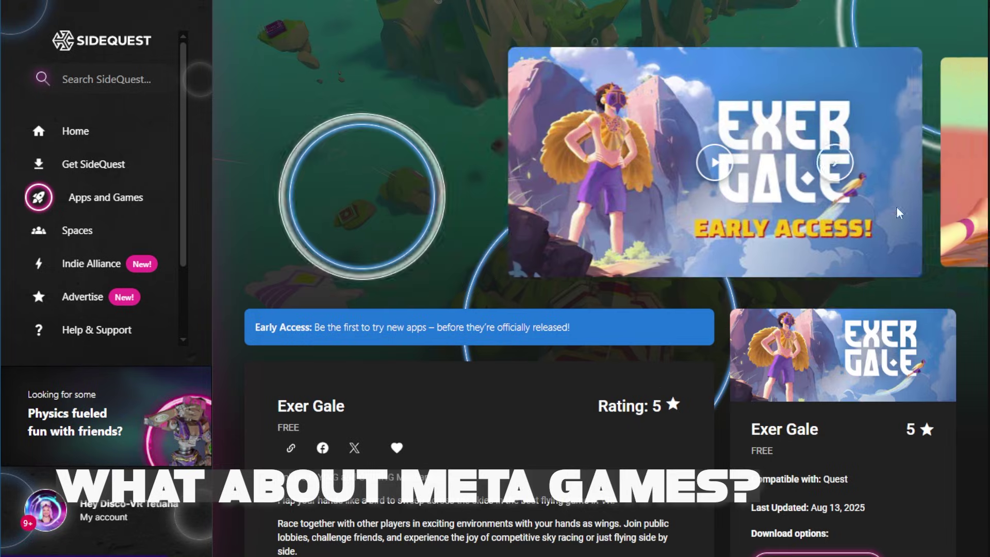
scroll(870, 287, down, 2)
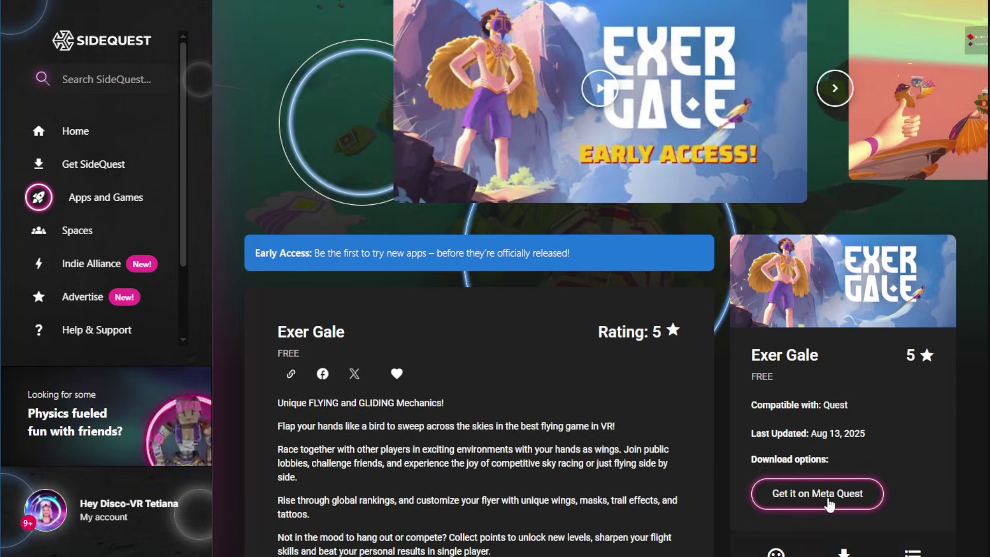
click(828, 499)
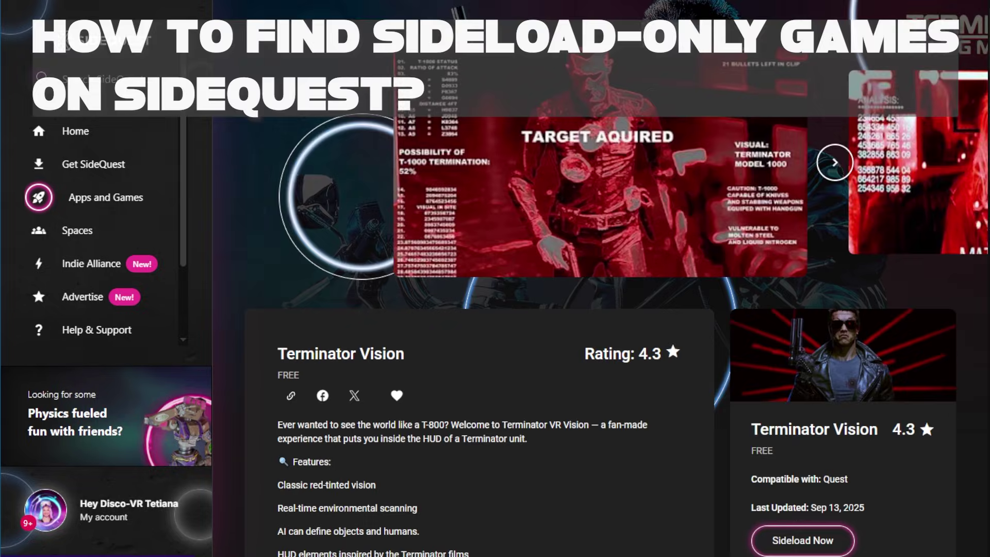
Start installing Terminator Vision on the headset
click(802, 540)
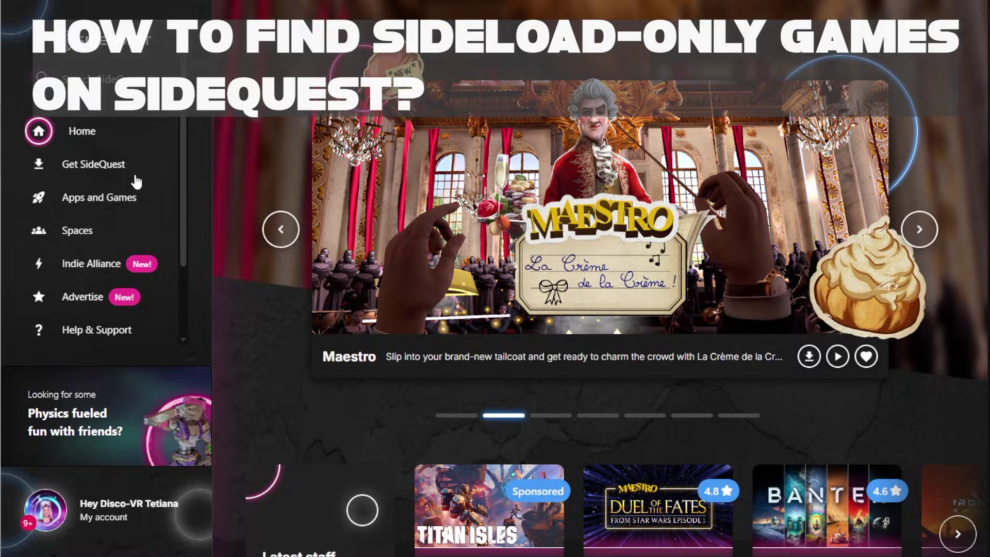
Filter Apps and Games to 'SideQuest, Itch, or other (requires sideloading)', sorted by Most Downloads
click(109, 199)
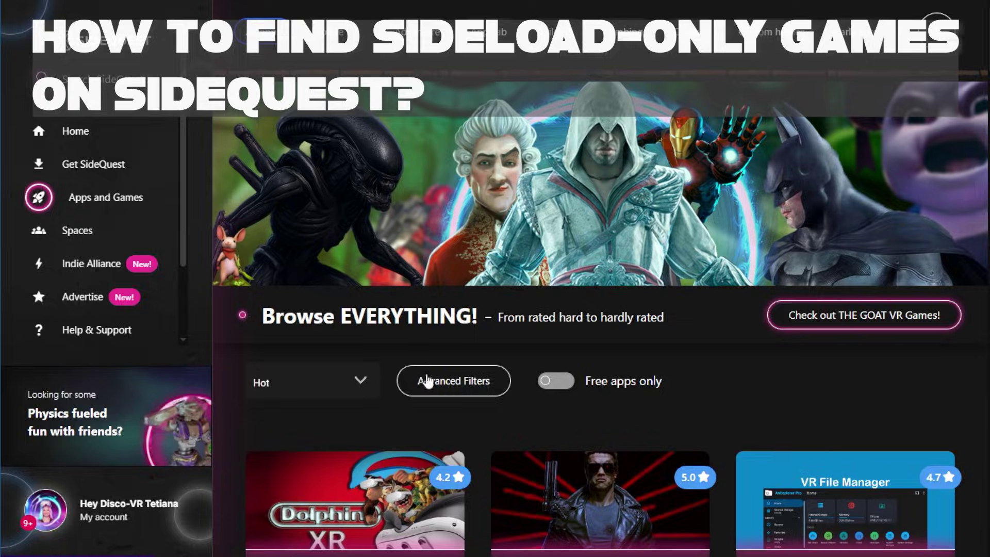
click(434, 391)
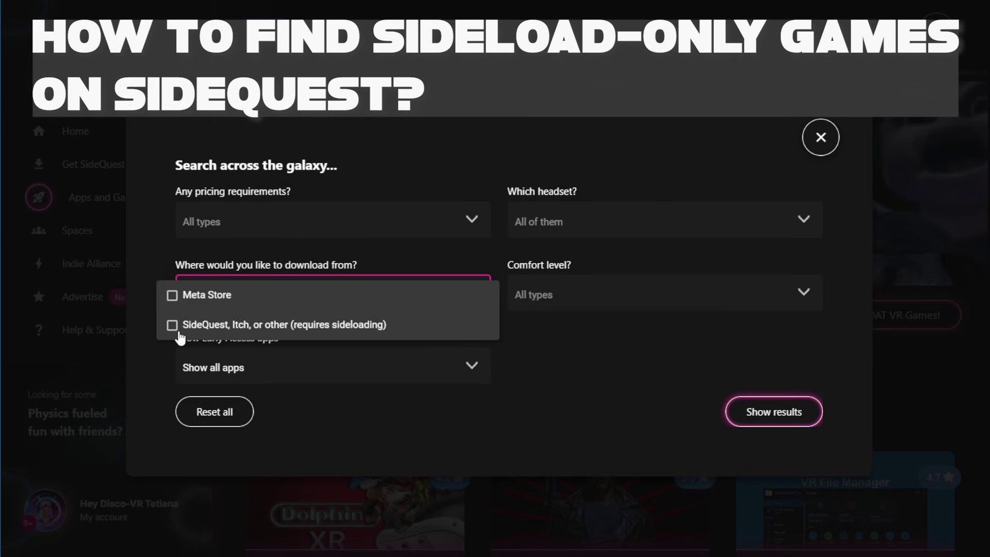
click(172, 332)
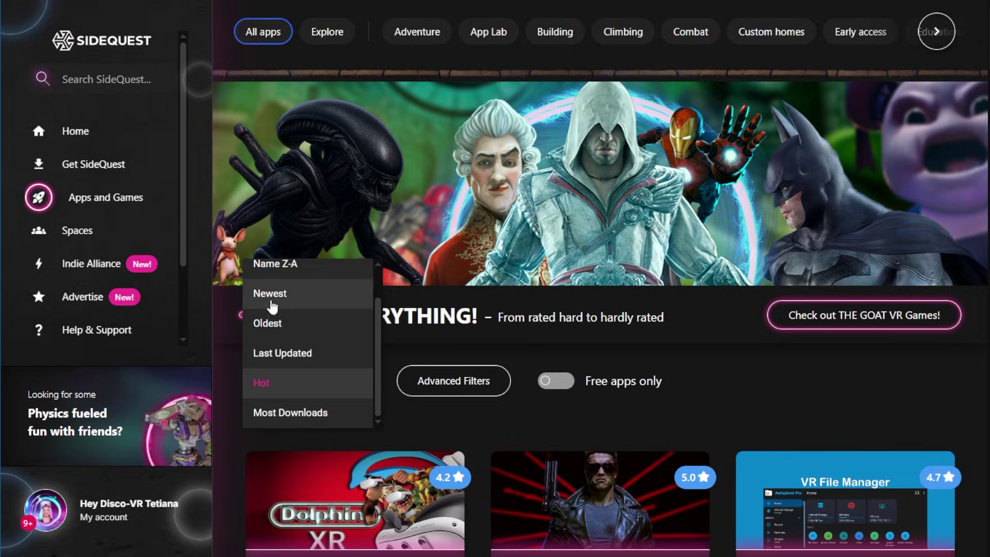
click(267, 414)
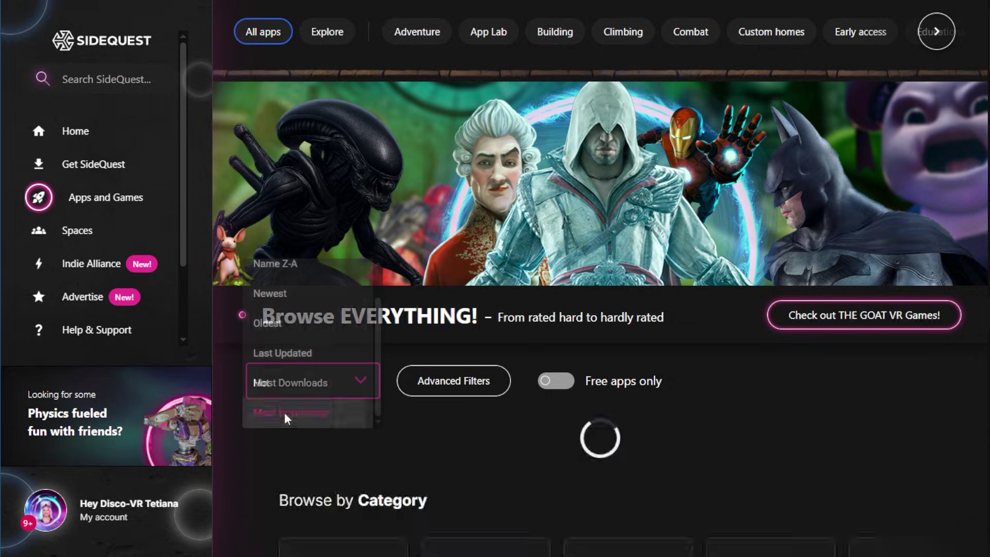
scroll(600, 317, down, 4)
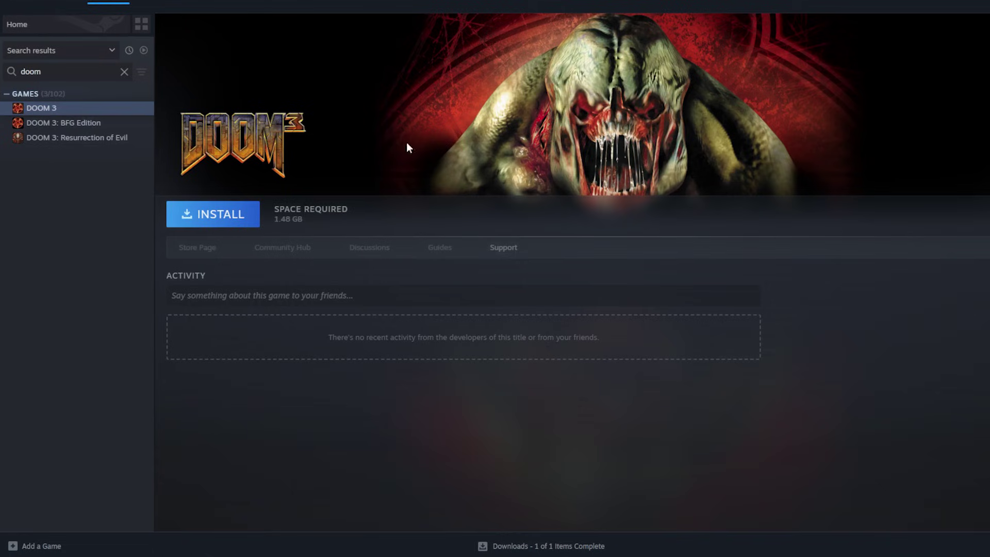
Install DOOM 3 through Steam at the default location and accept its licence agreement
click(222, 217)
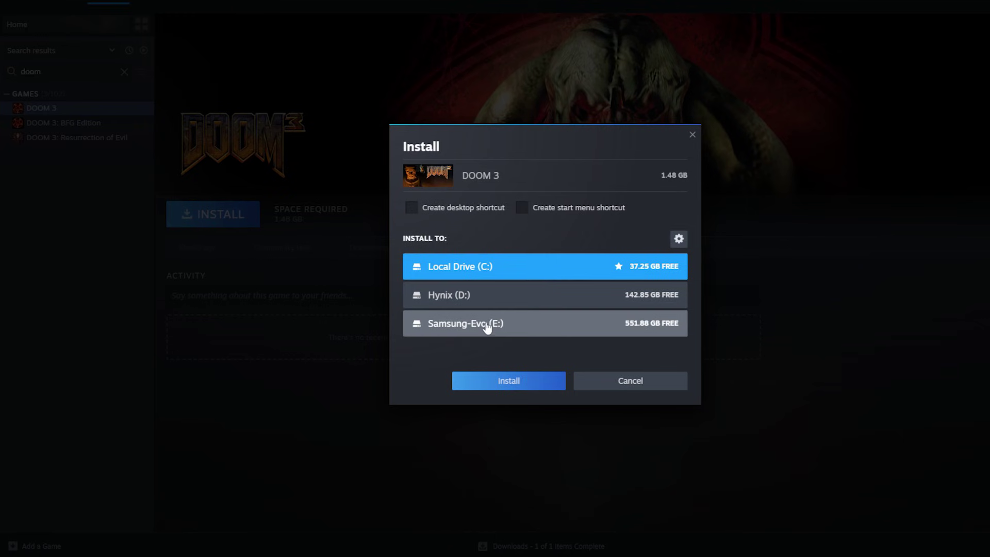
click(503, 382)
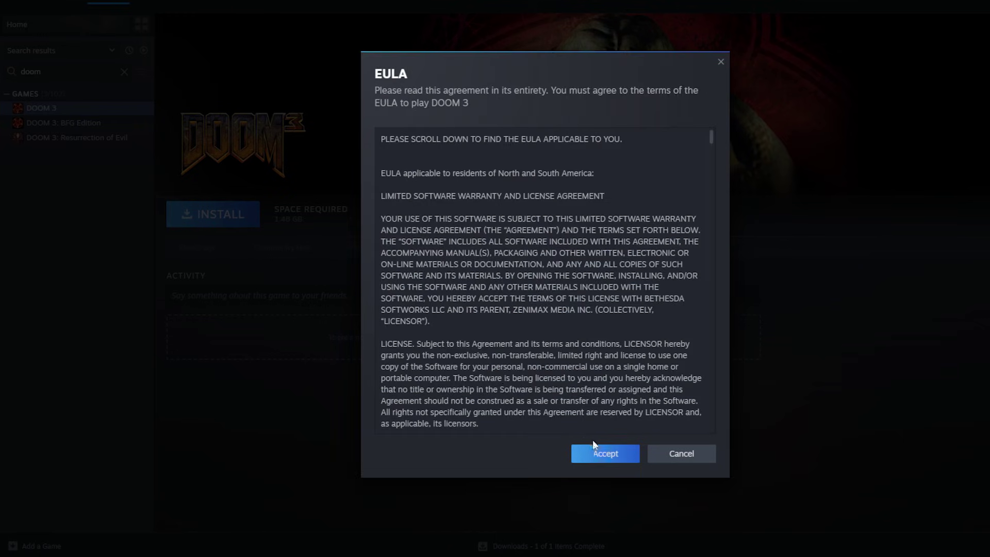
click(599, 454)
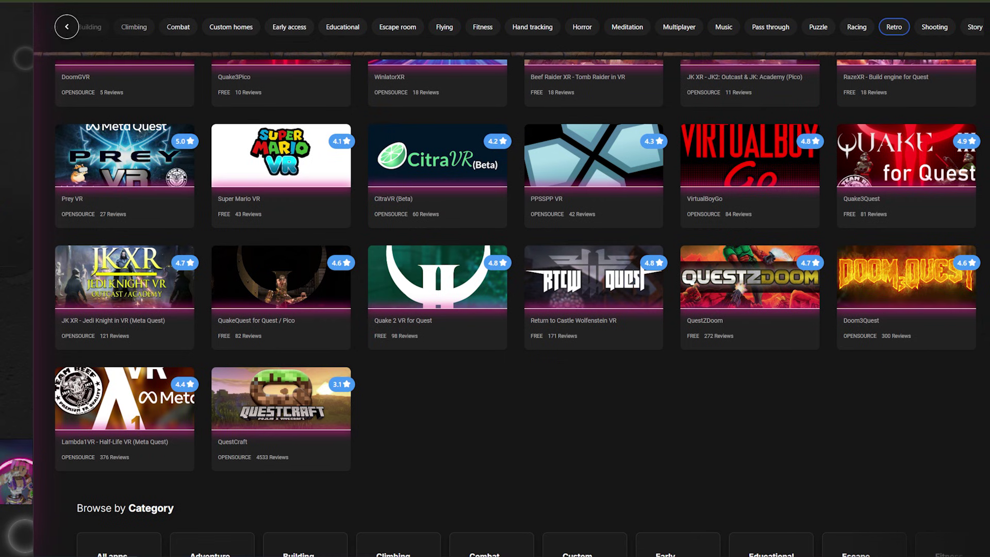
Open the Doom3Quest page from the Retro listing and sideload it, confirming the headset is already set up
scroll(437, 464, up, 10)
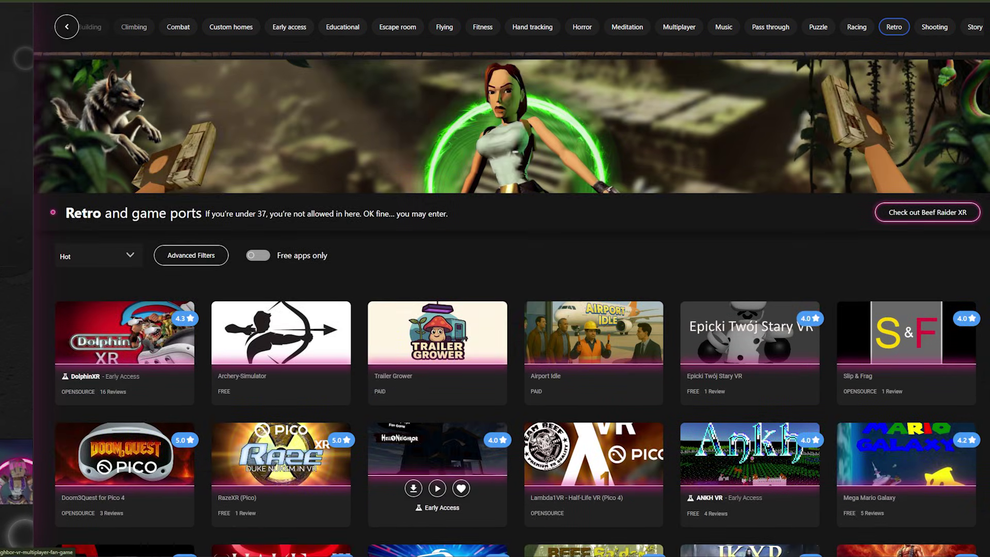
scroll(437, 463, down, 8)
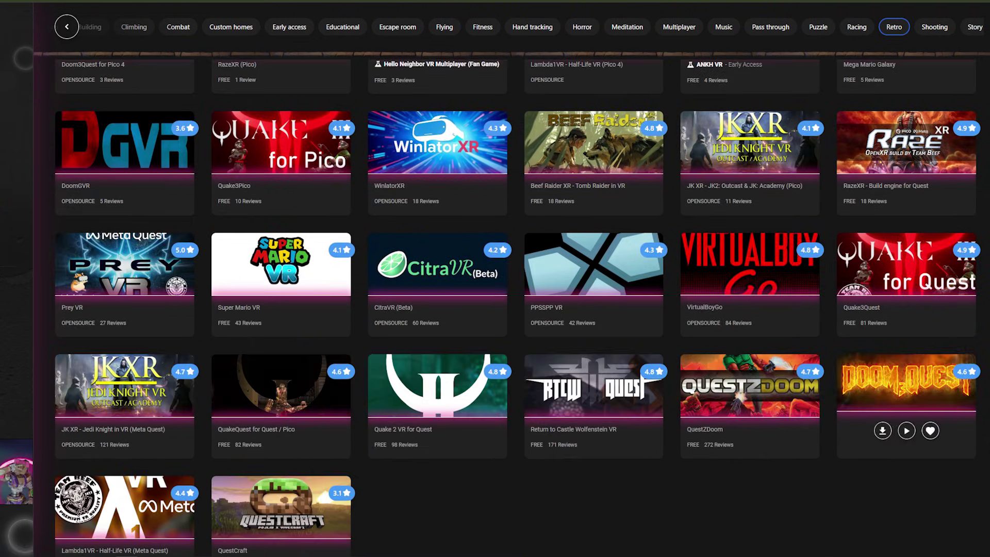
click(905, 386)
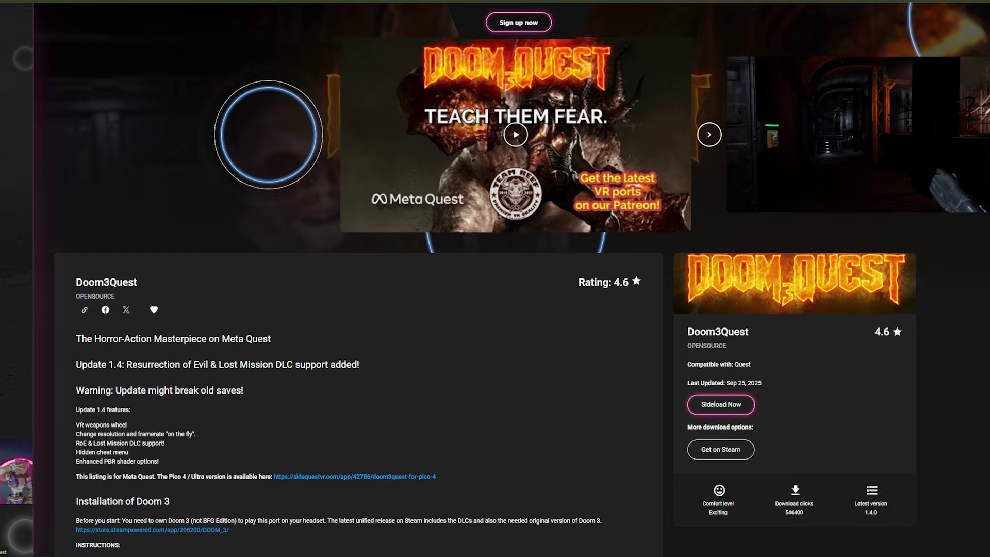
click(721, 404)
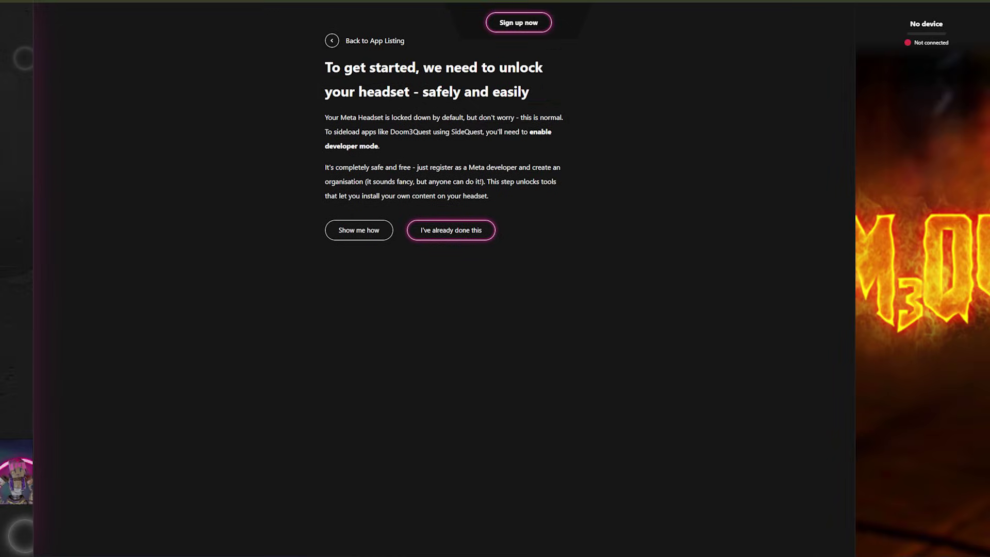
click(450, 227)
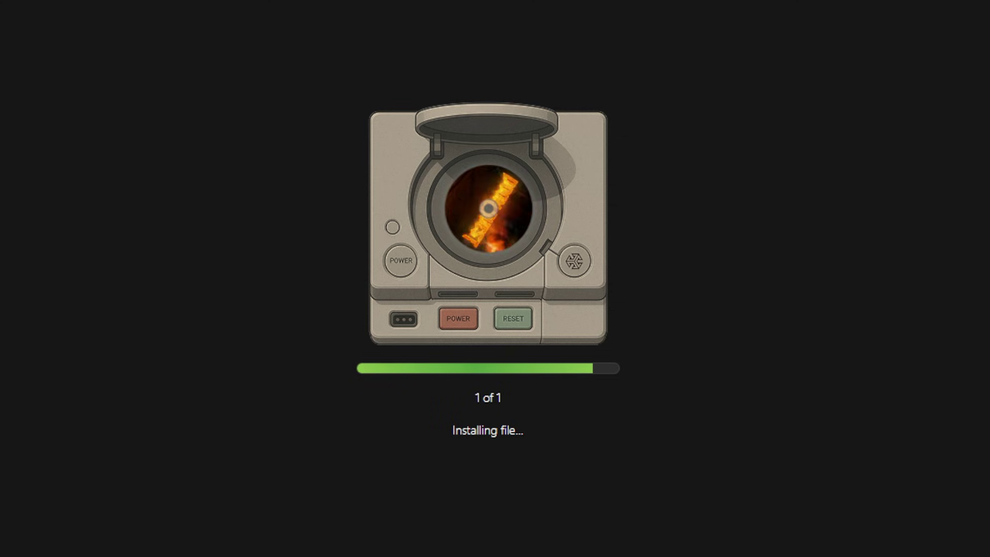